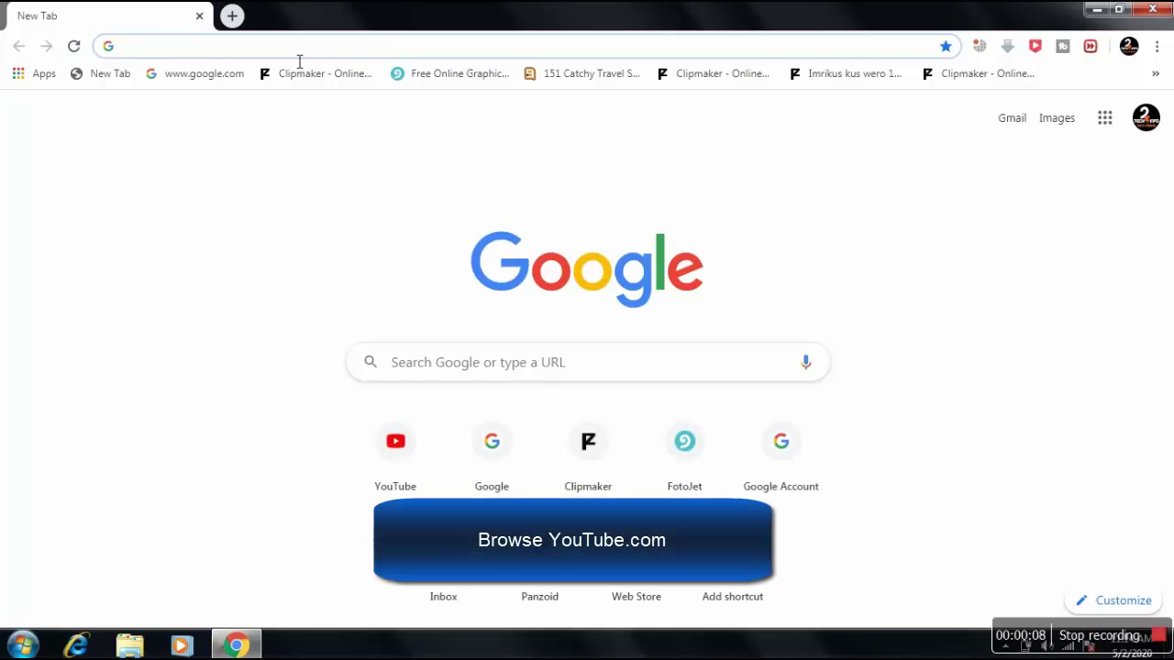
# Go to youtube.com and open the playlists page of the signed-in Tech2Info channel.
pyautogui.write('youtu')
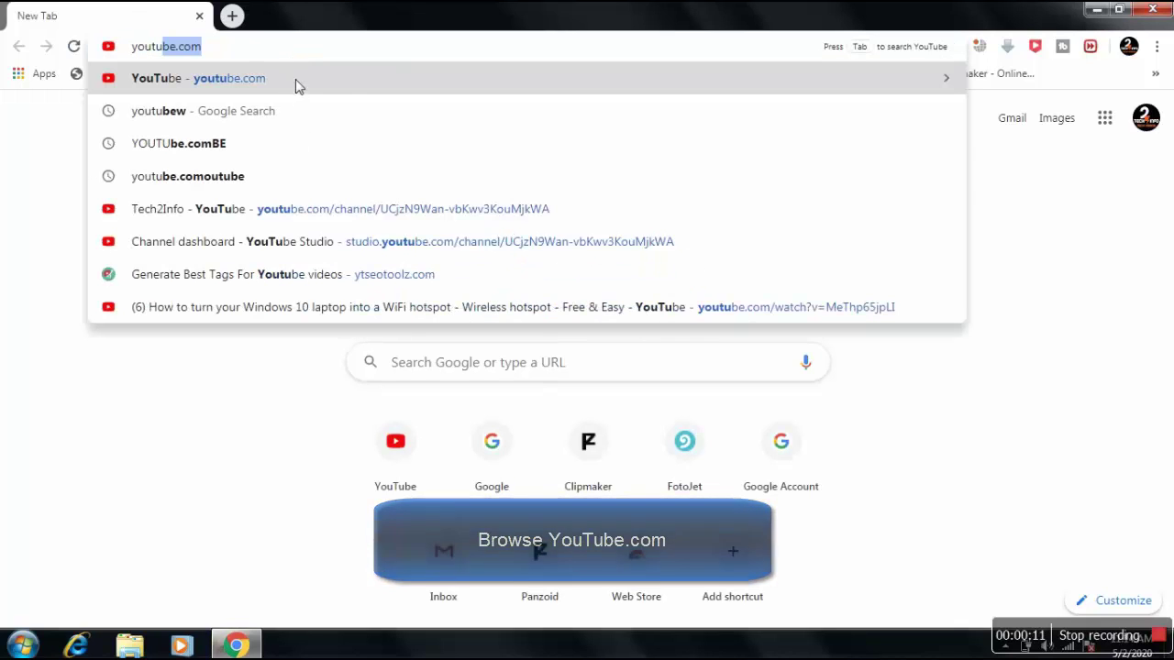
pyautogui.press('Return')
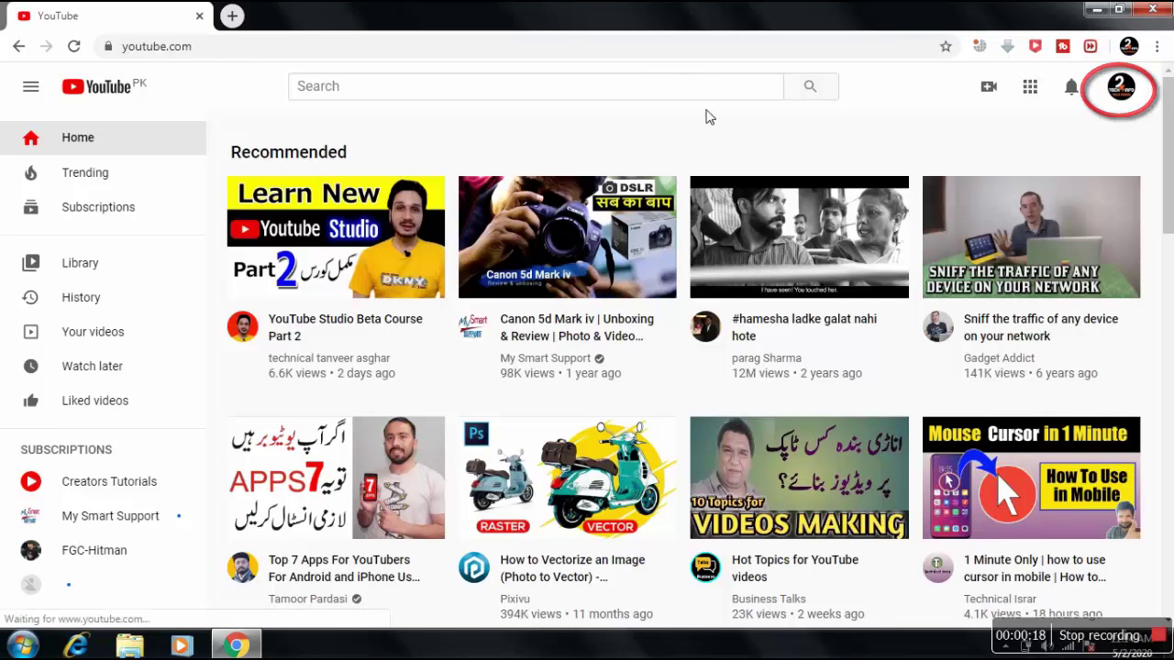
pyautogui.click(1121, 86)
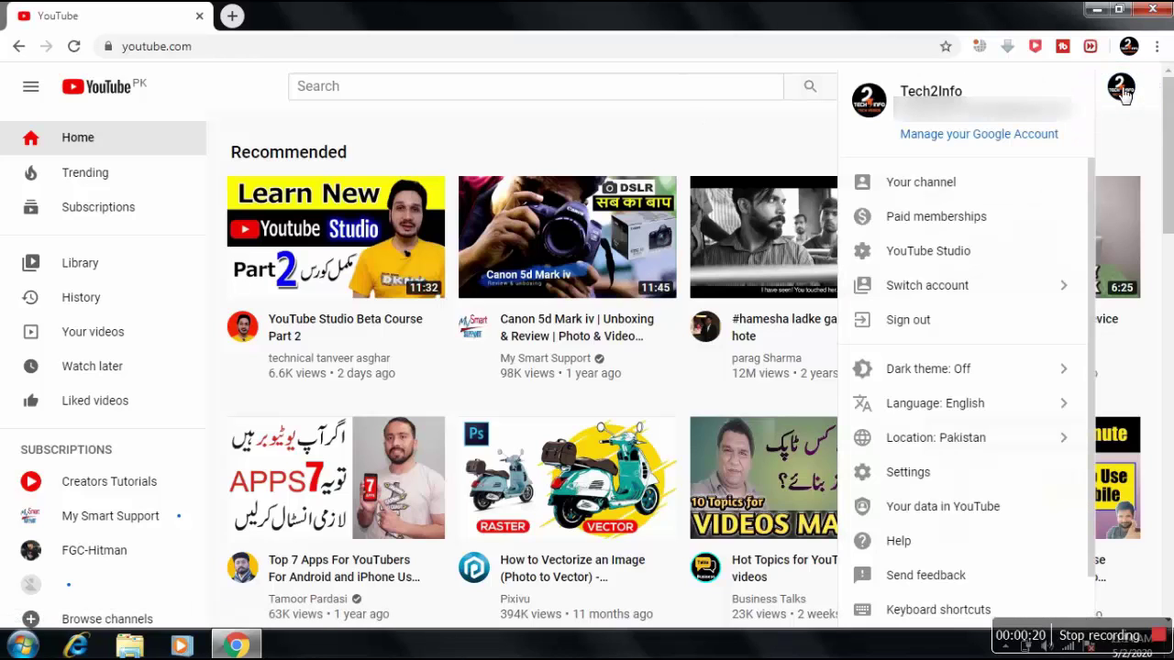
pyautogui.click(1006, 199)
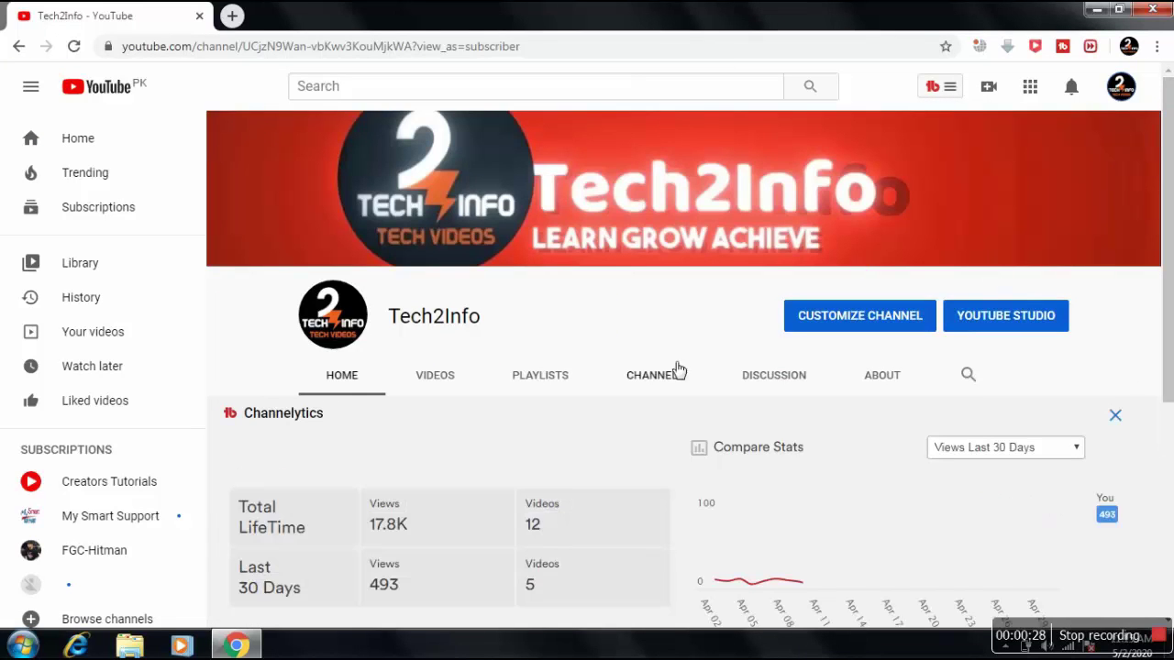
pyautogui.click(541, 375)
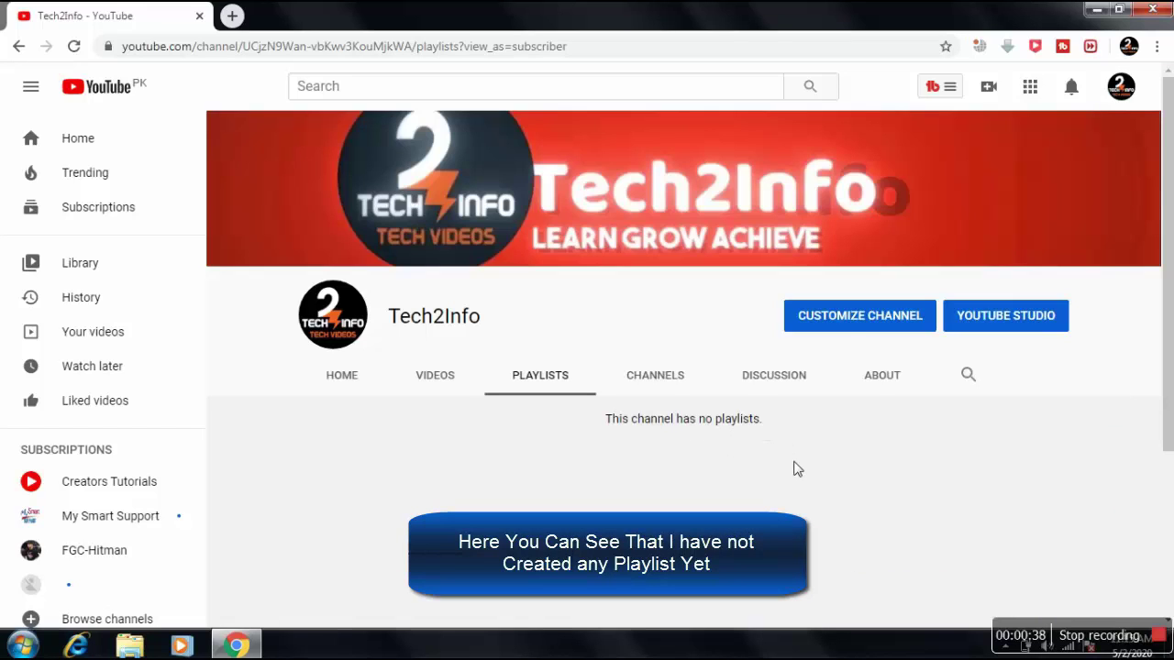
# Enter channel customization and create a new public playlist titled "My Into".
pyautogui.click(849, 319)
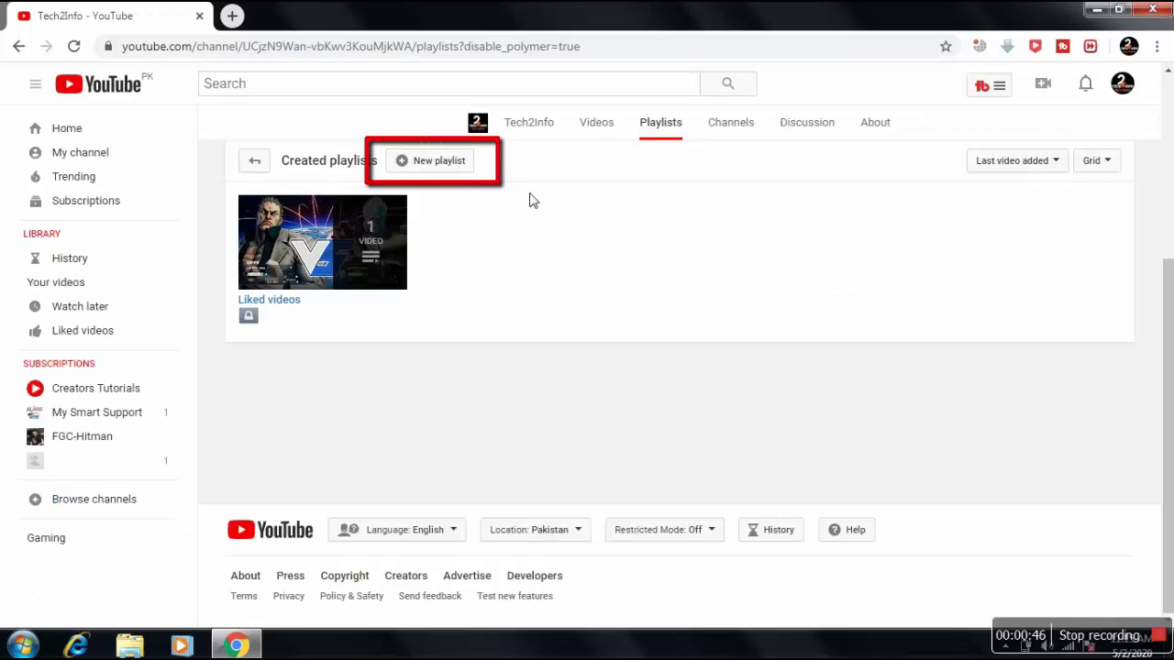
pyautogui.click(440, 161)
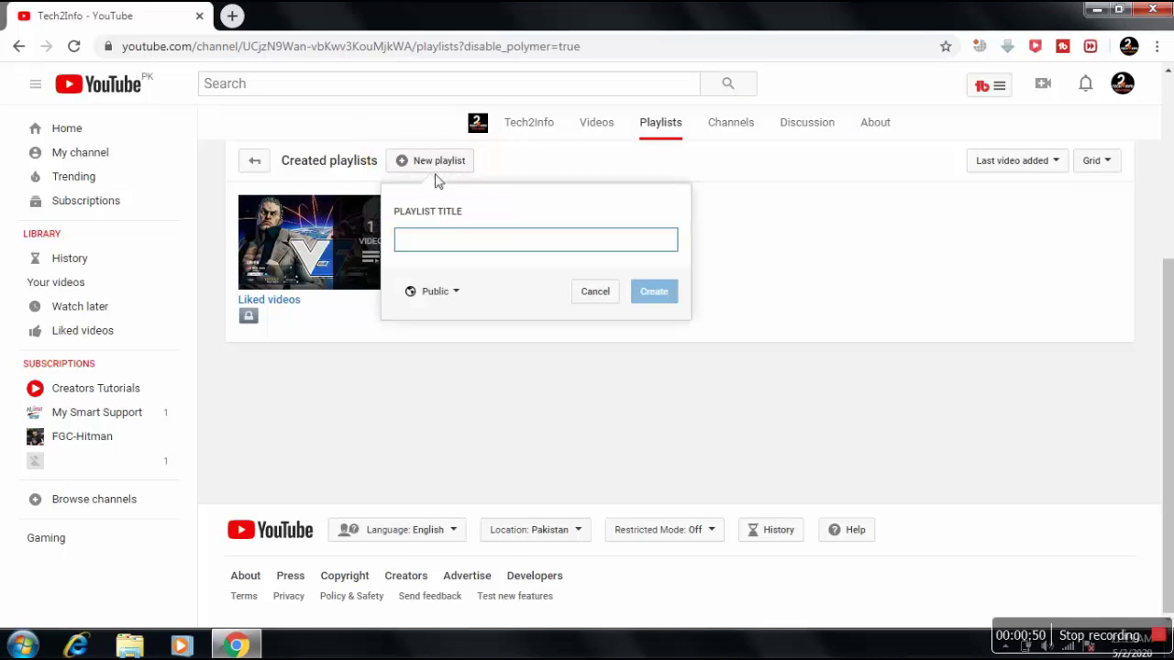
pyautogui.click(442, 241)
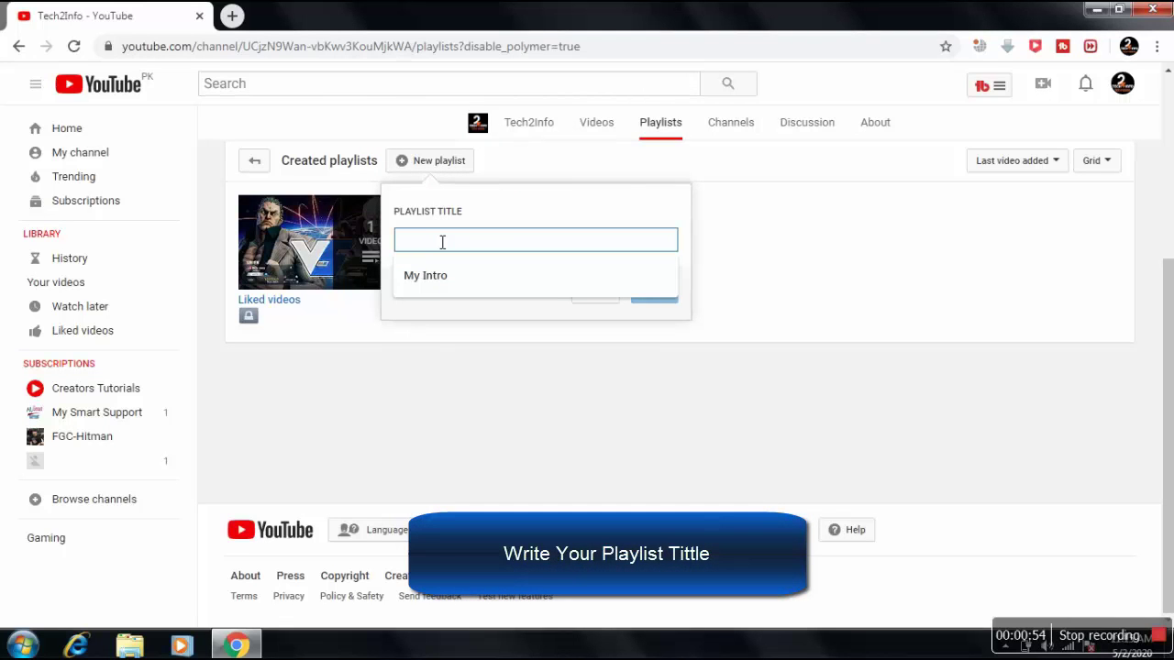
pyautogui.write('My Into')
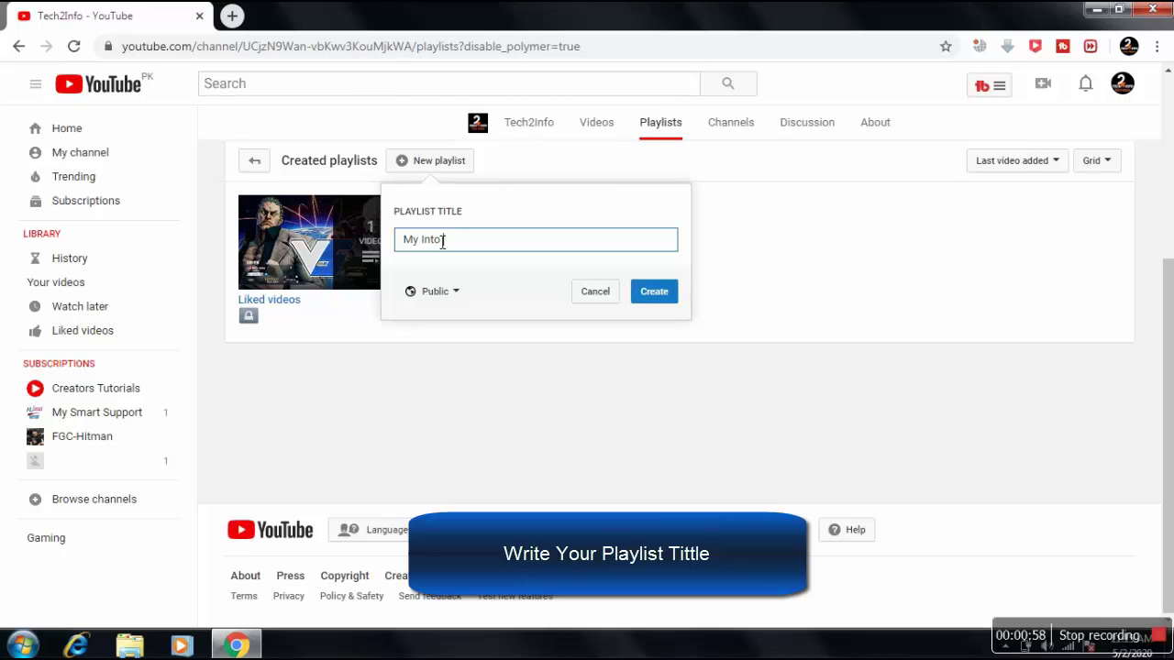
pyautogui.click(448, 294)
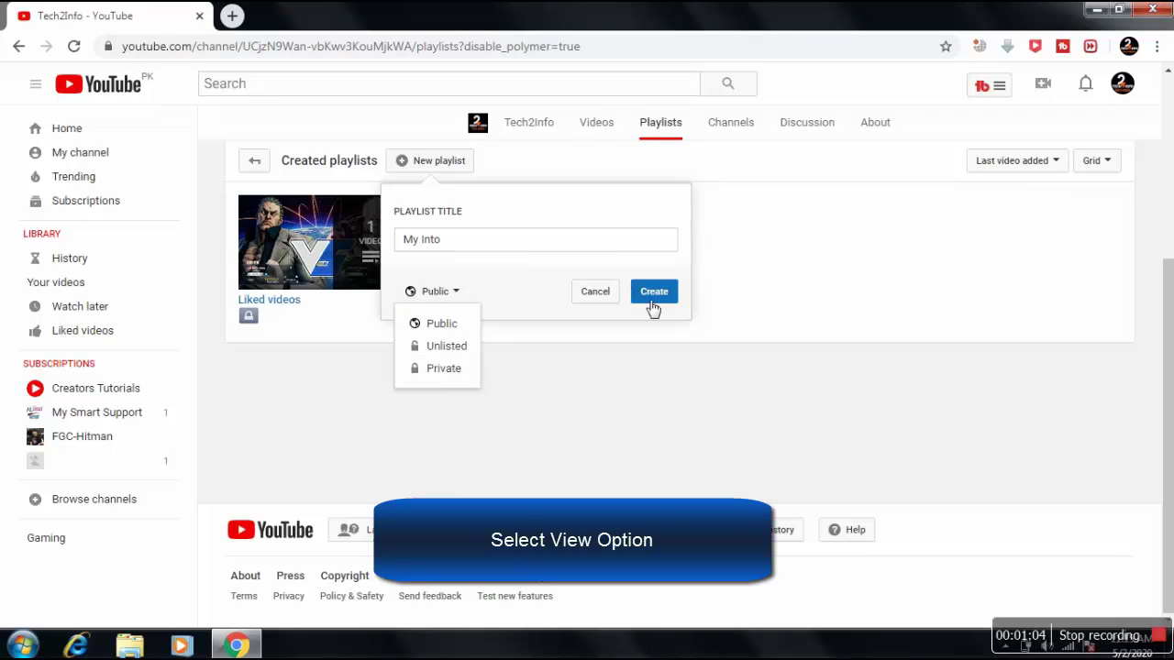
pyautogui.click(539, 303)
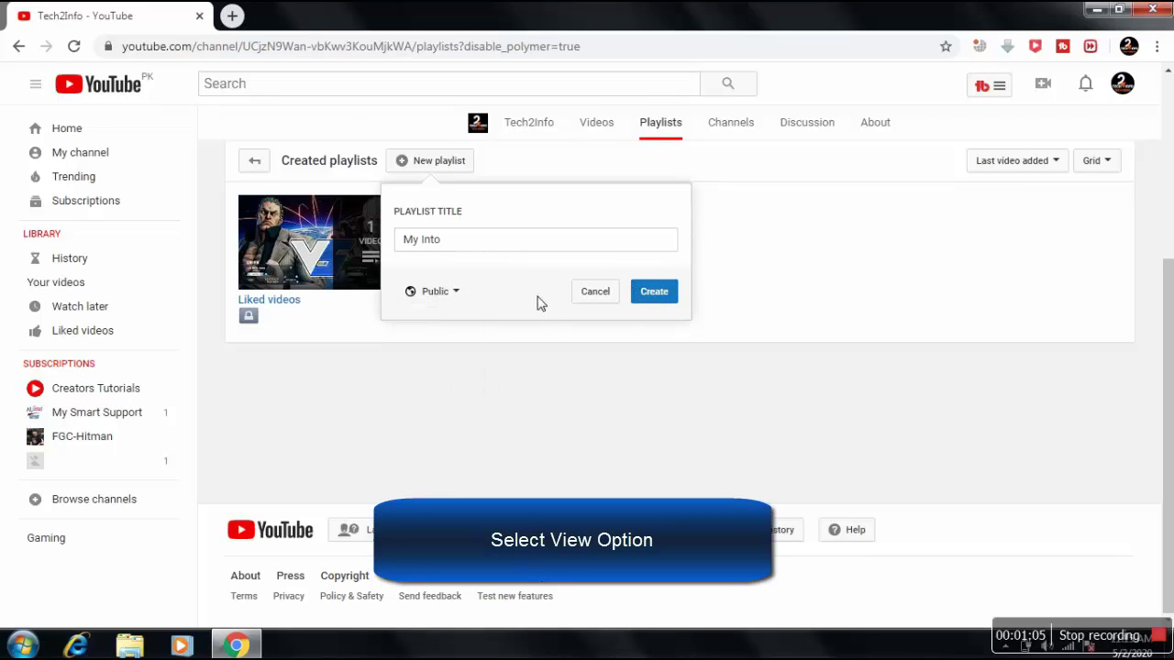
pyautogui.click(654, 293)
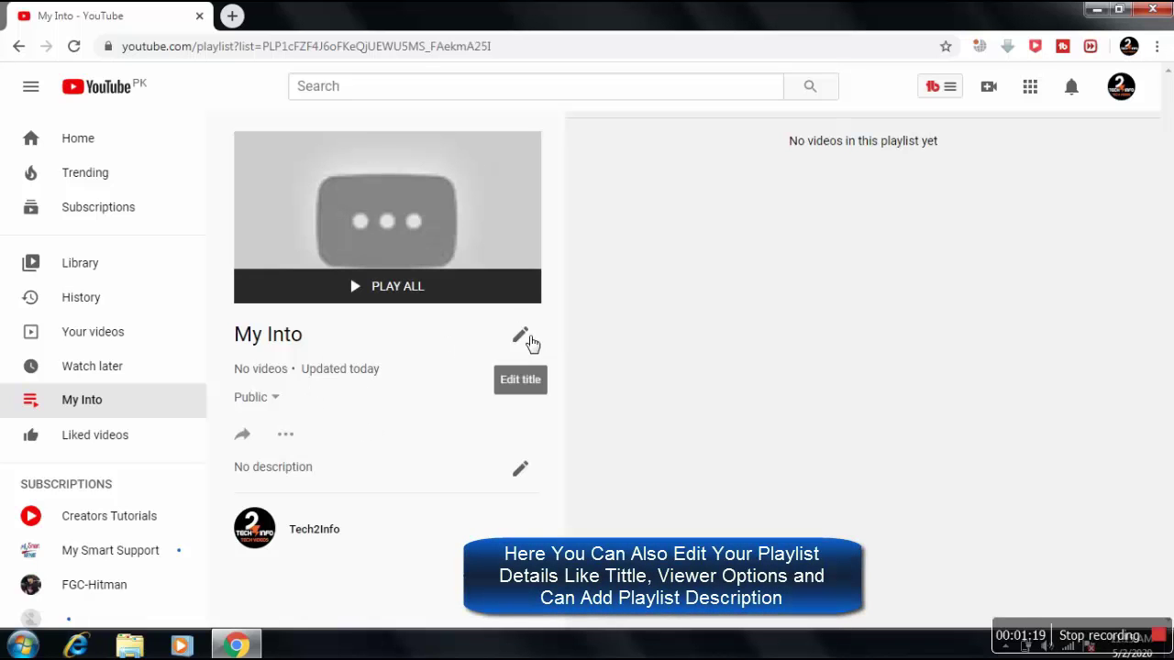
# Open the new playlist's title for editing, save it as "My Into", and set the playlist's visibility to Public.
pyautogui.click(523, 337)
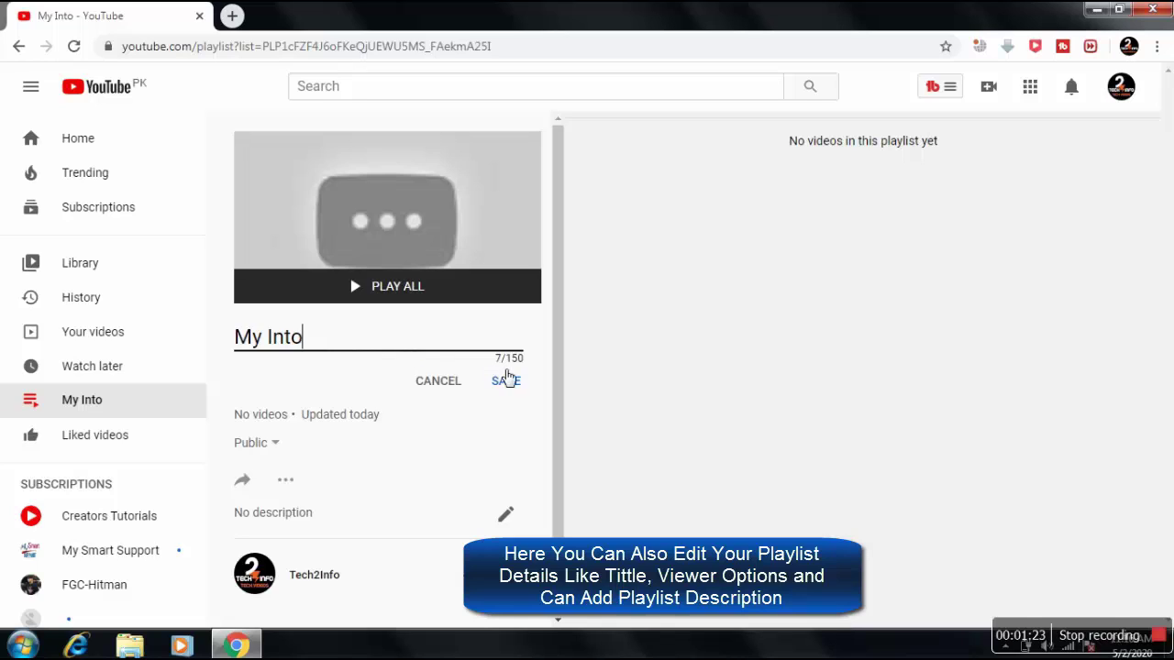
pyautogui.click(506, 383)
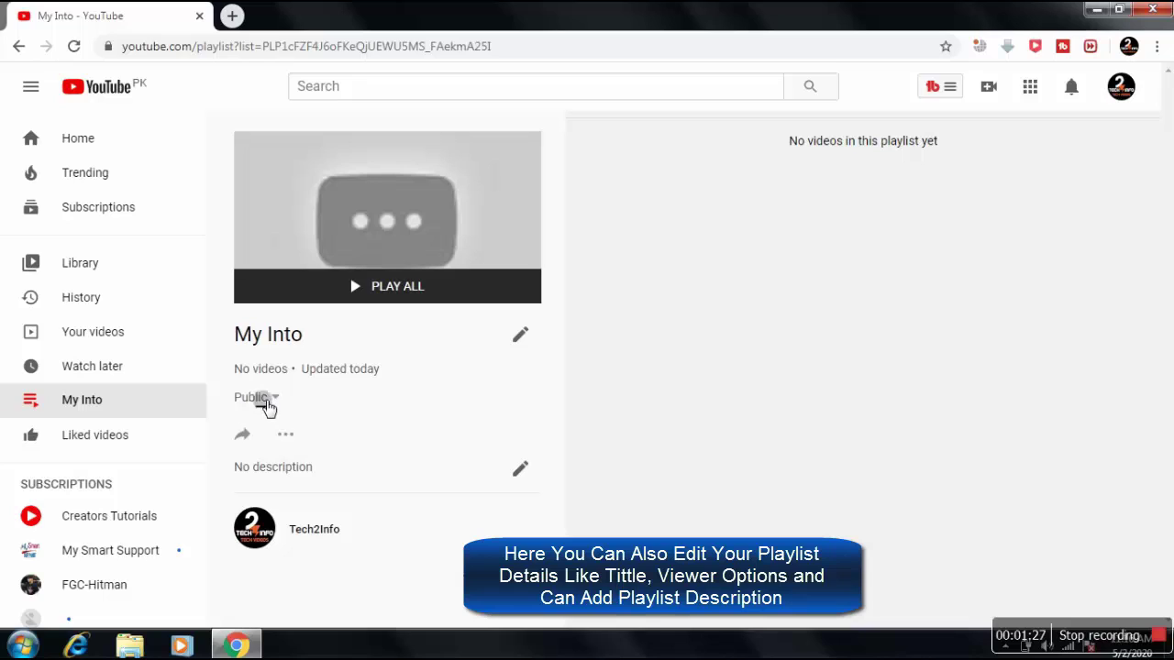
pyautogui.click(264, 403)
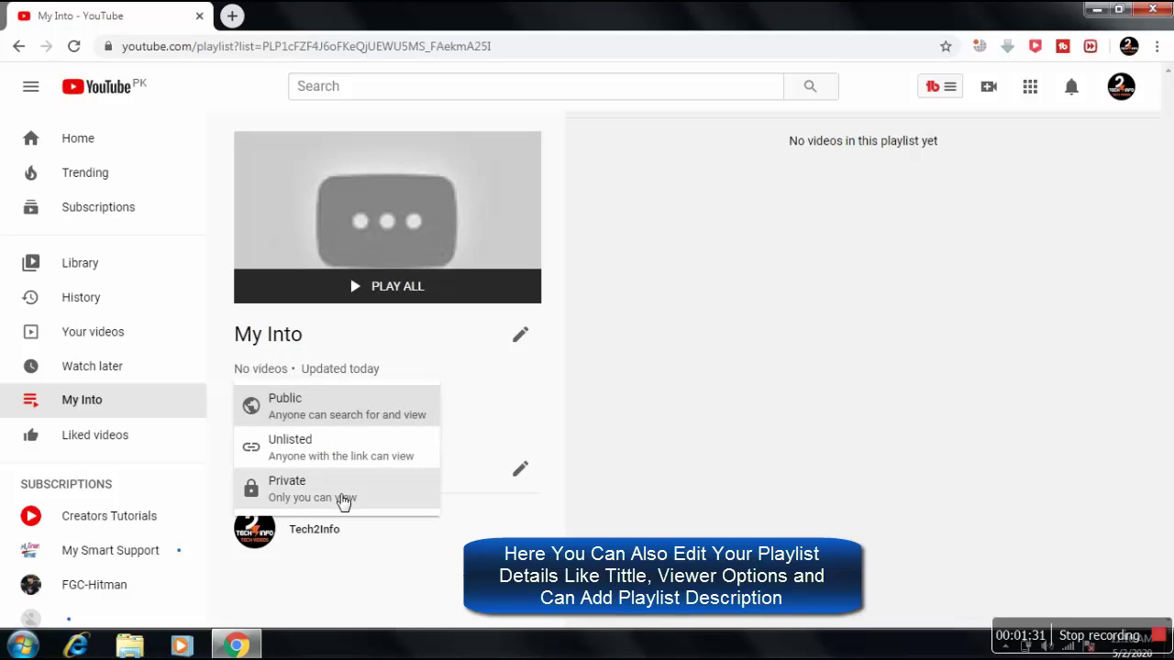
pyautogui.click(358, 414)
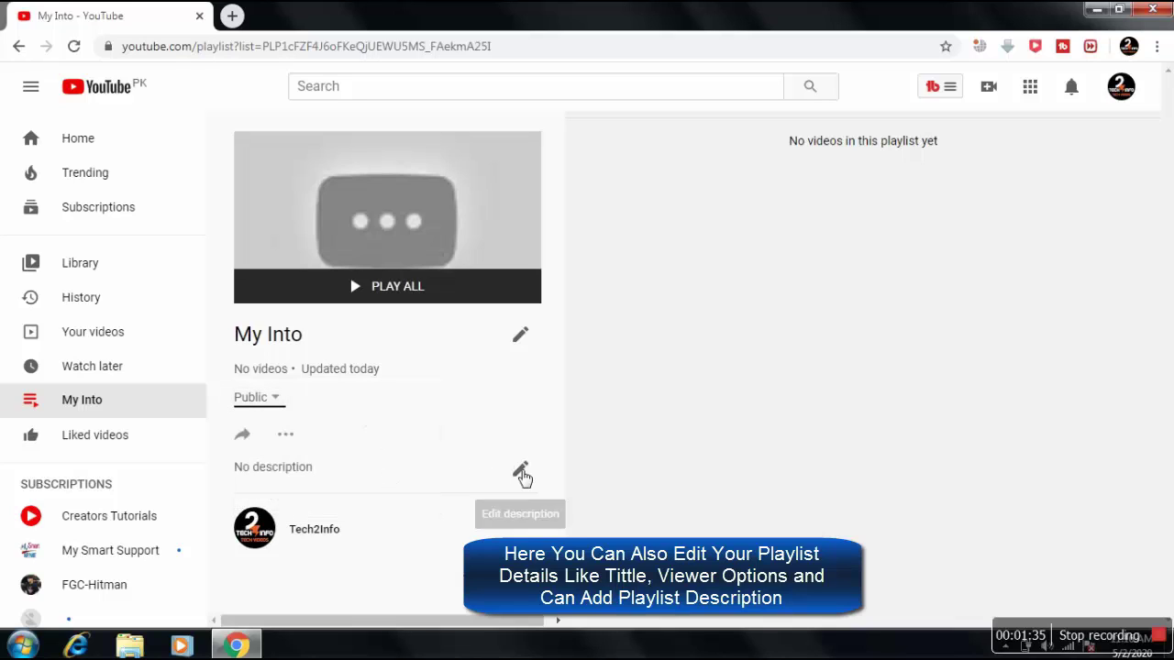
# Add the description "Here are my channel Into Vids" to the playlist and save it.
pyautogui.click(521, 472)
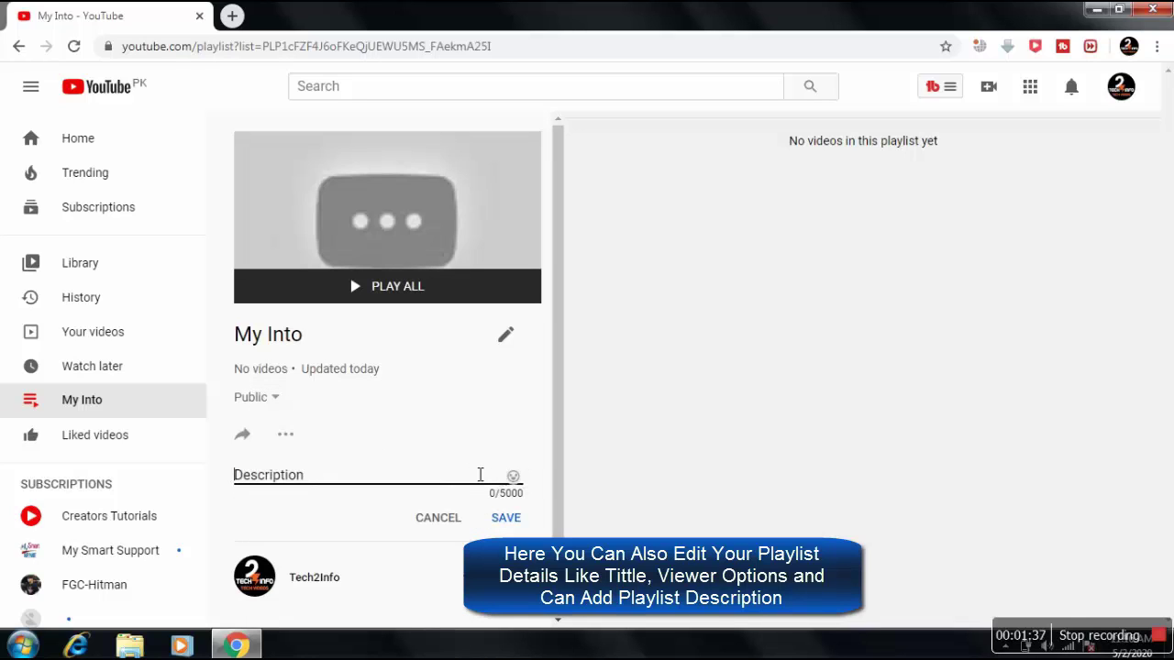
pyautogui.write('Here are my channel Into Vids')
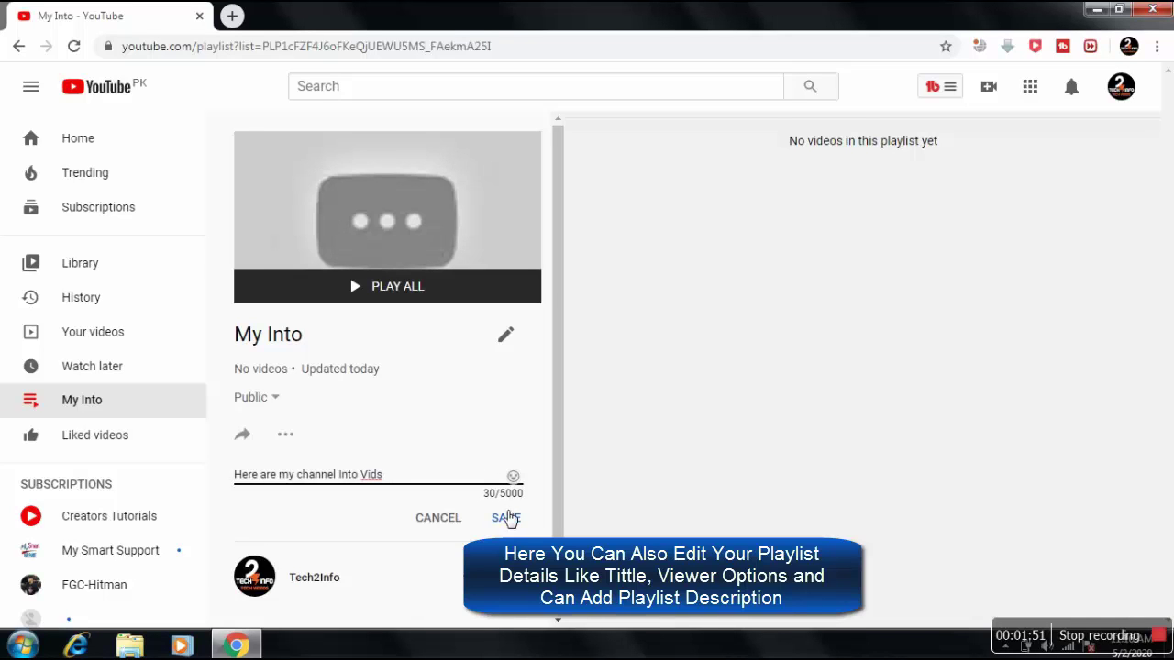
pyautogui.click(505, 519)
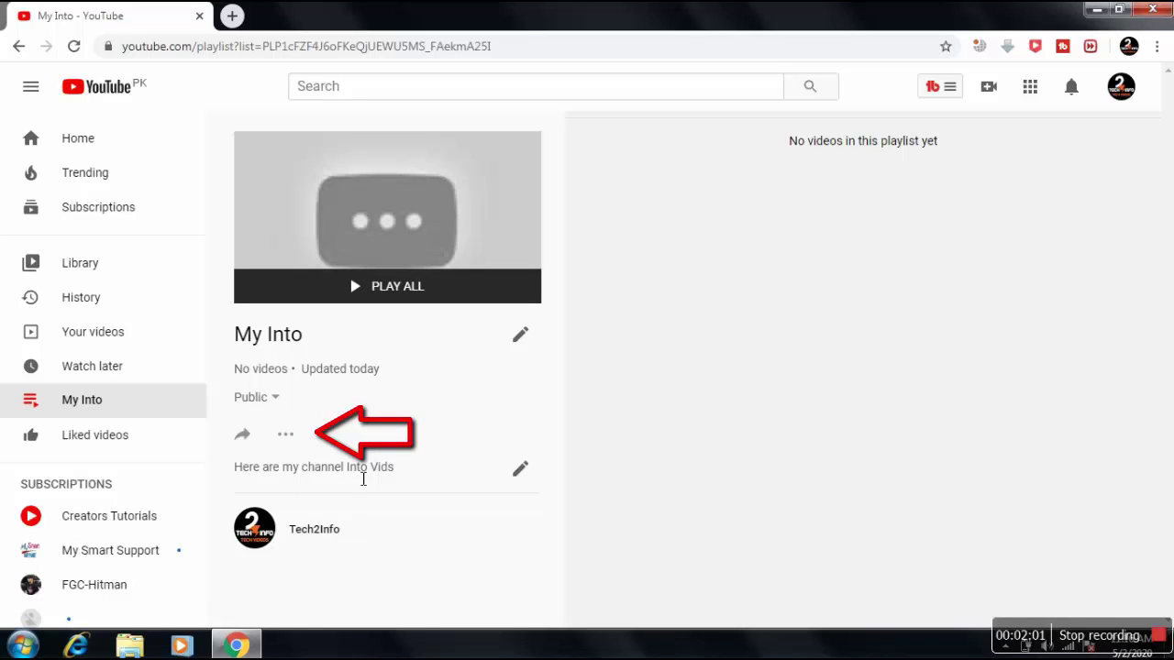
# Add the channel's own videos "Tech2Info Video Intro" and "Tech2Info New Intro Video 2020" to the playlist.
pyautogui.click(288, 437)
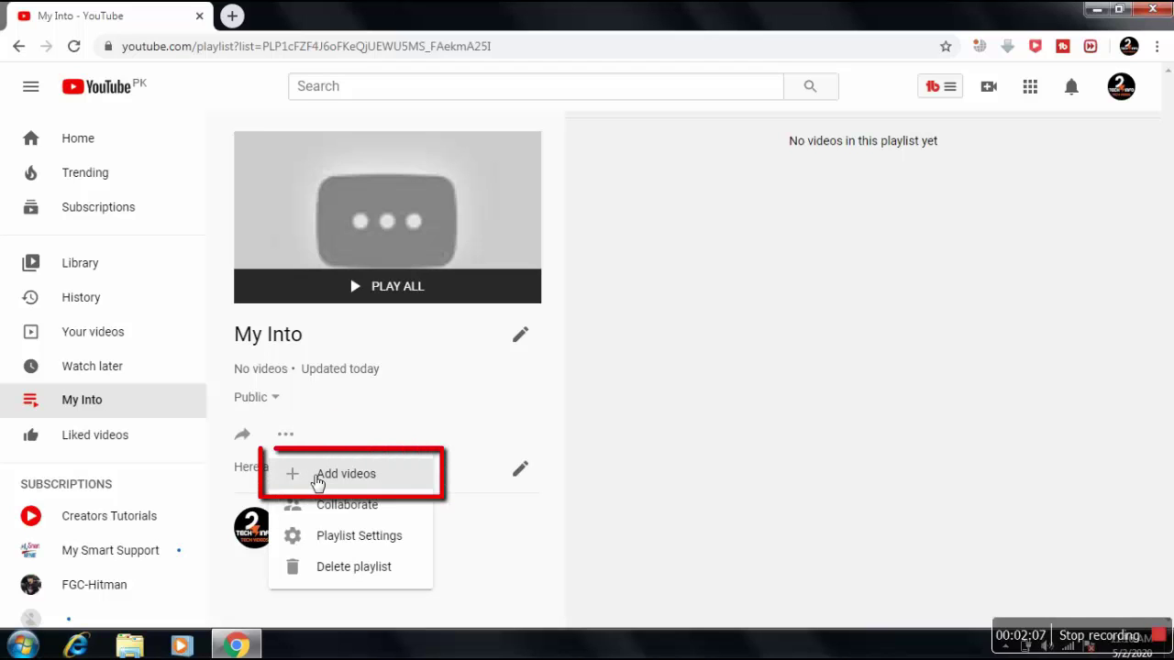
pyautogui.click(314, 481)
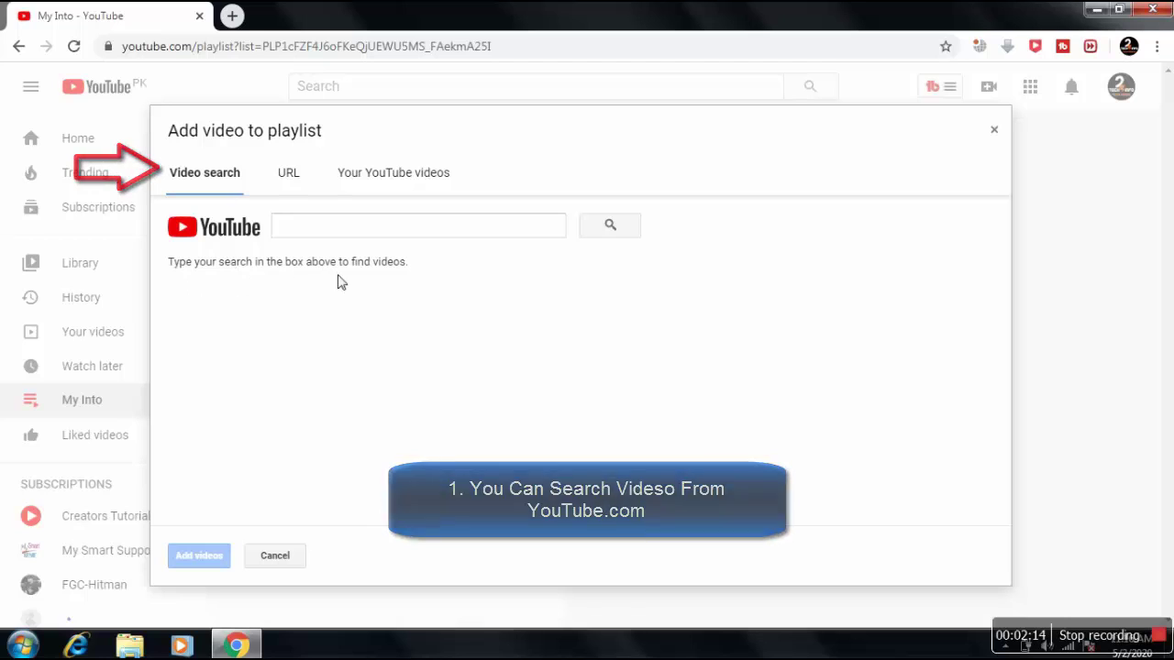
pyautogui.click(288, 174)
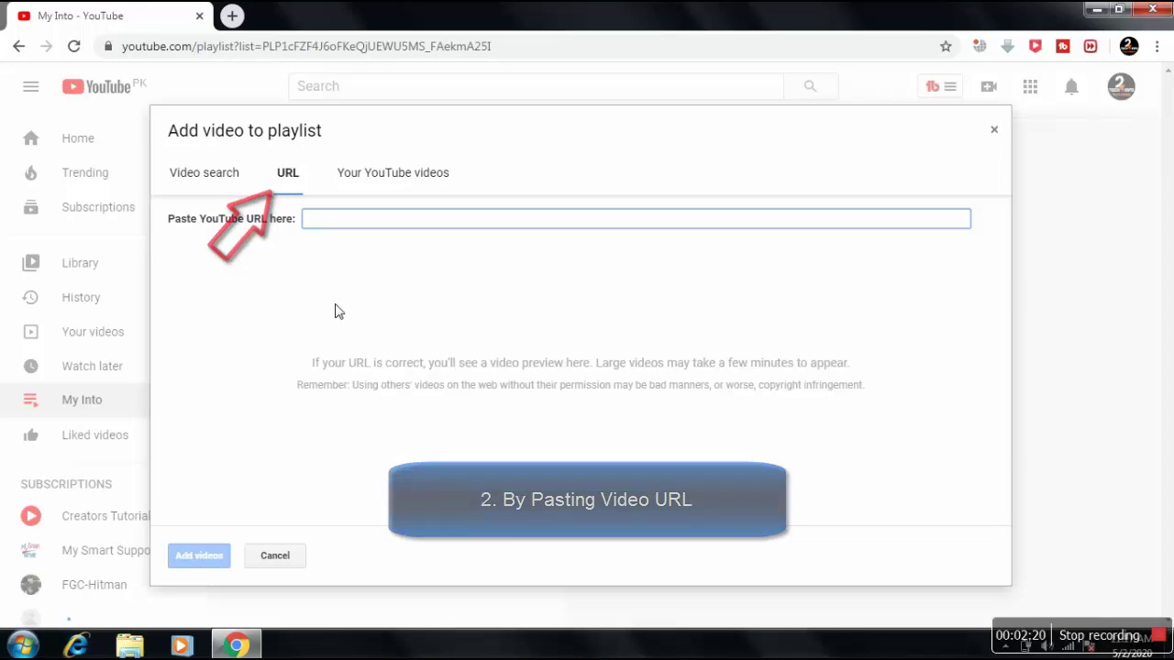
pyautogui.click(381, 188)
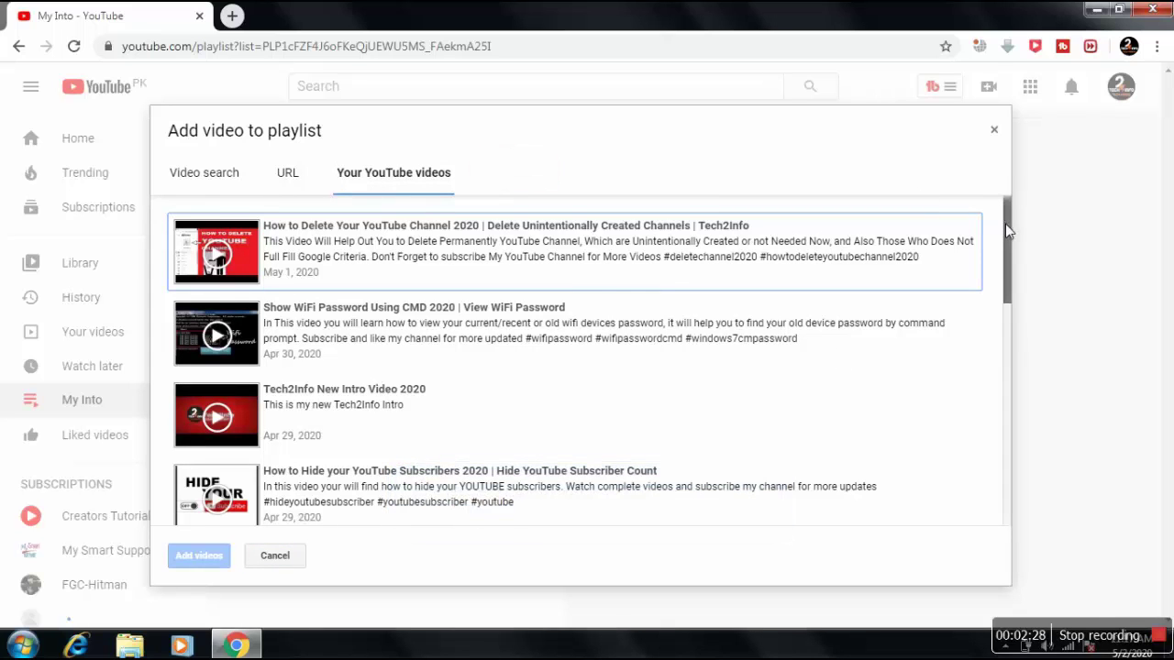
pyautogui.moveTo(1004, 225); pyautogui.dragTo(1027, 446)
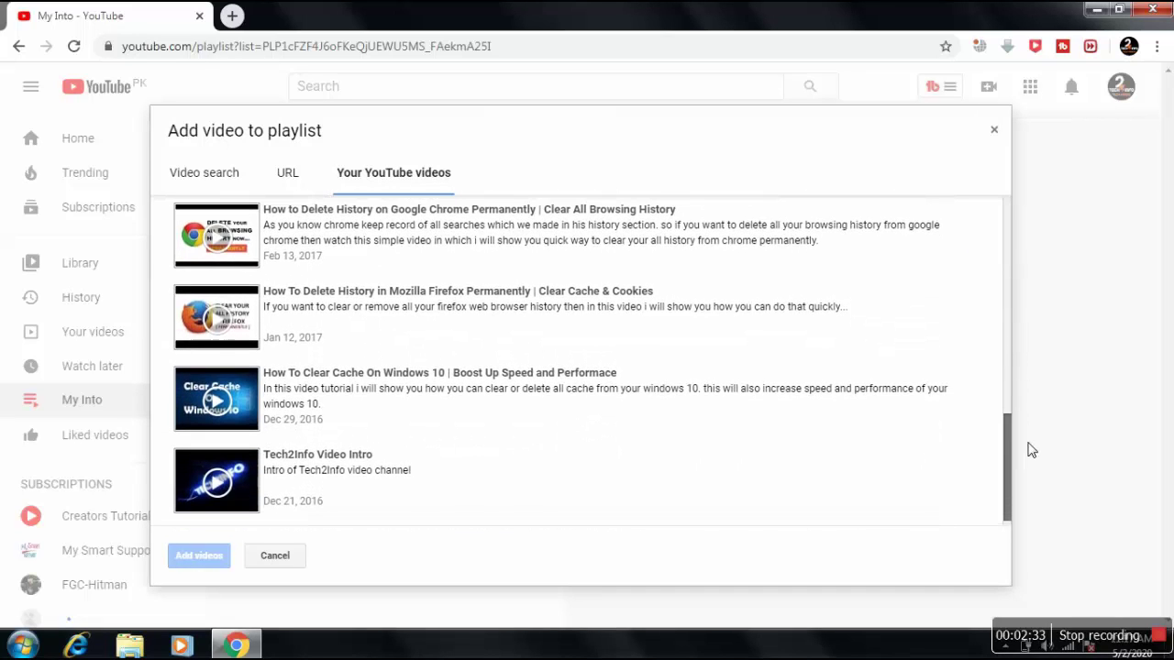
pyautogui.click(643, 478)
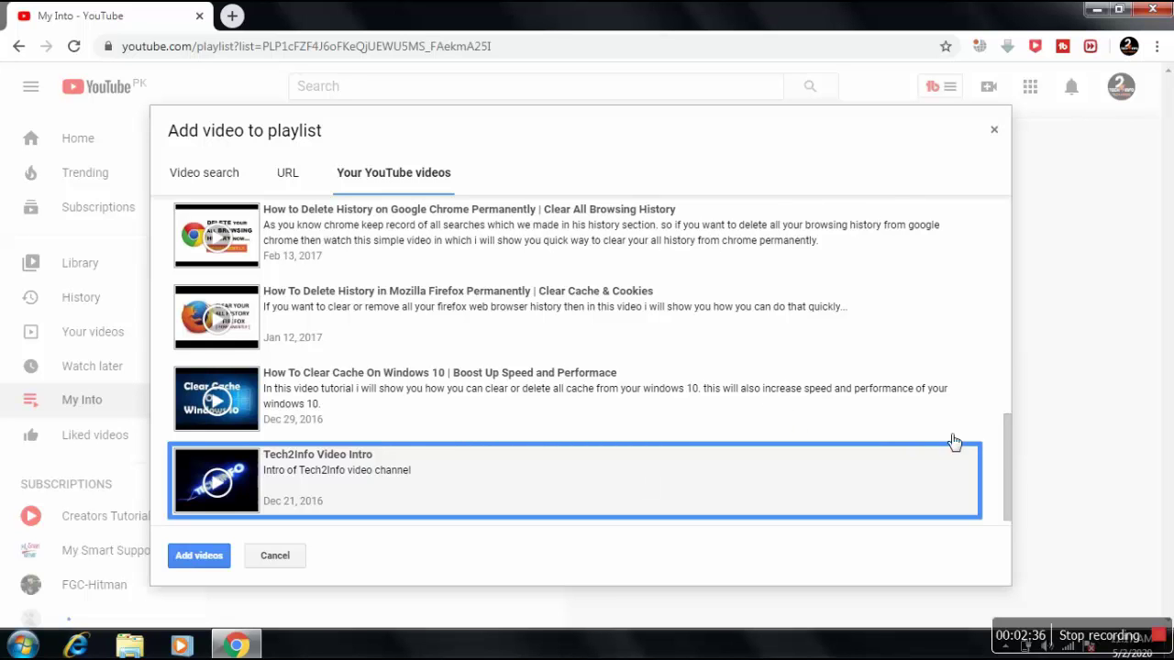
pyautogui.moveTo(1002, 439); pyautogui.dragTo(996, 253)
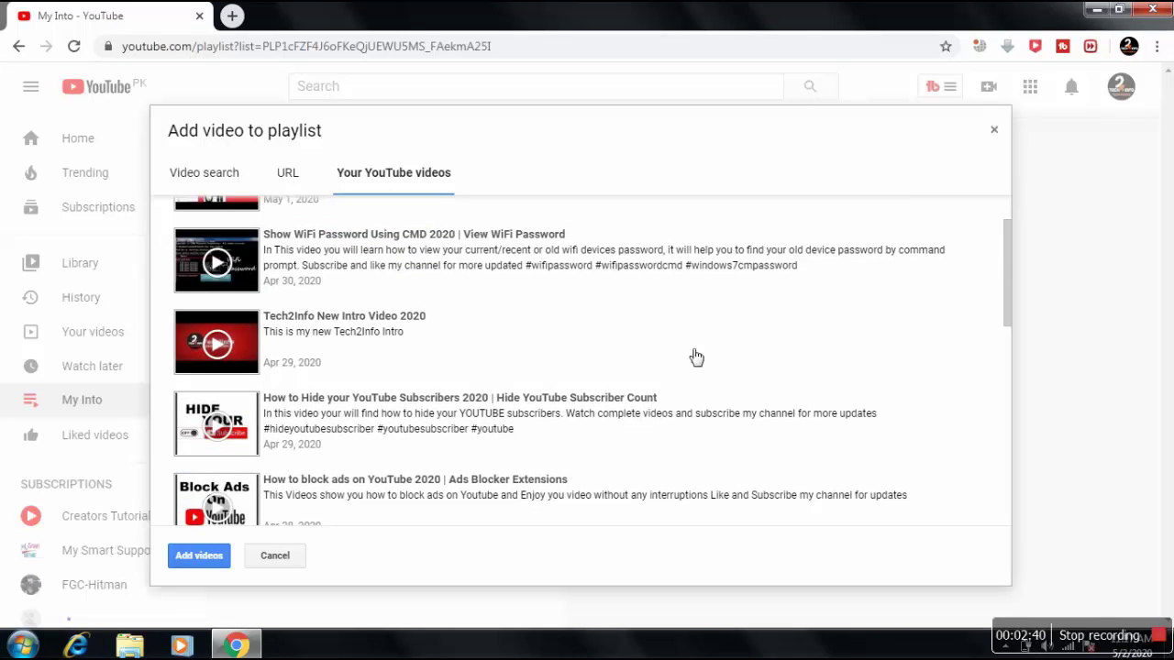
pyautogui.click(420, 334)
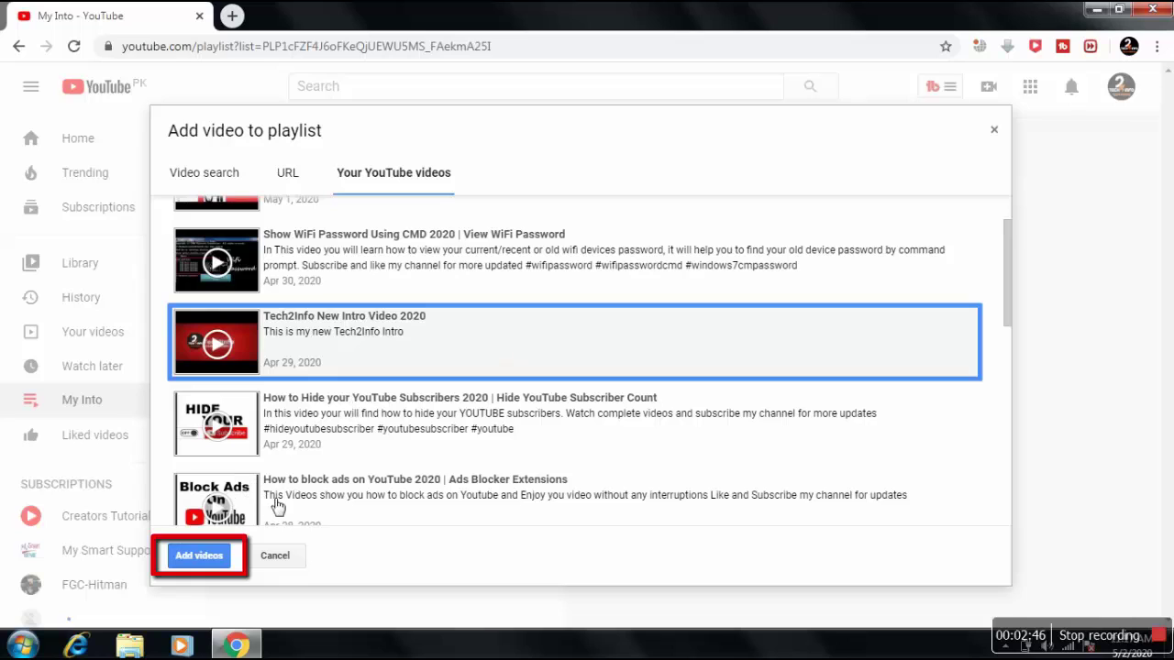
pyautogui.click(198, 557)
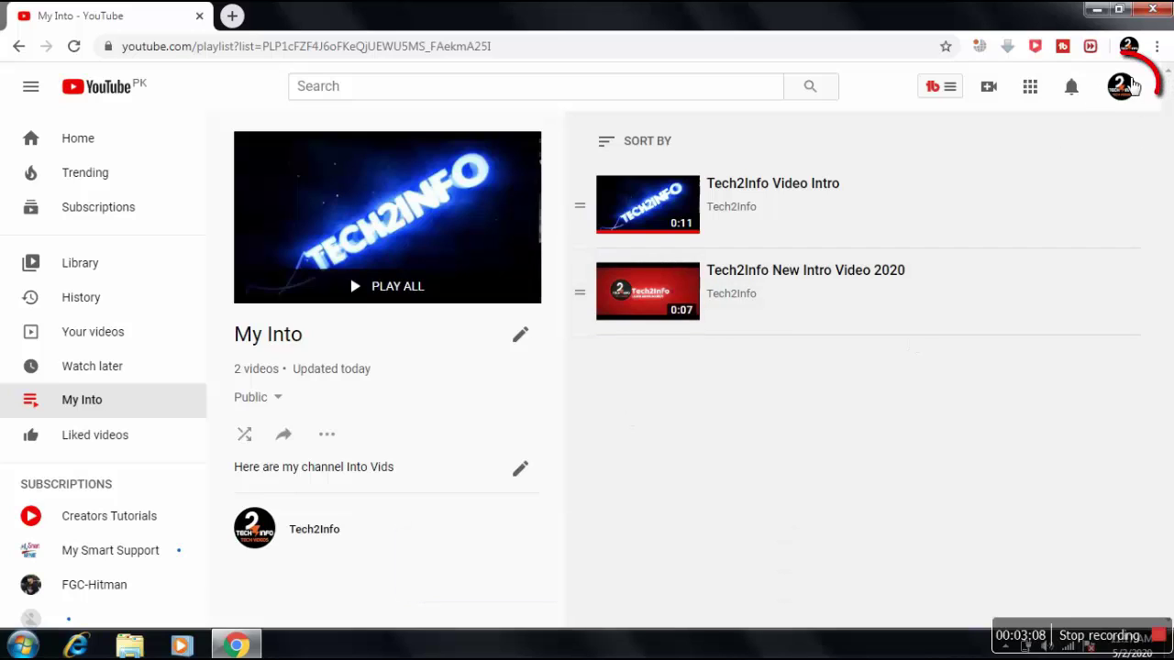
# Return to the channel's playlists page and check its created playlists.
pyautogui.click(1123, 92)
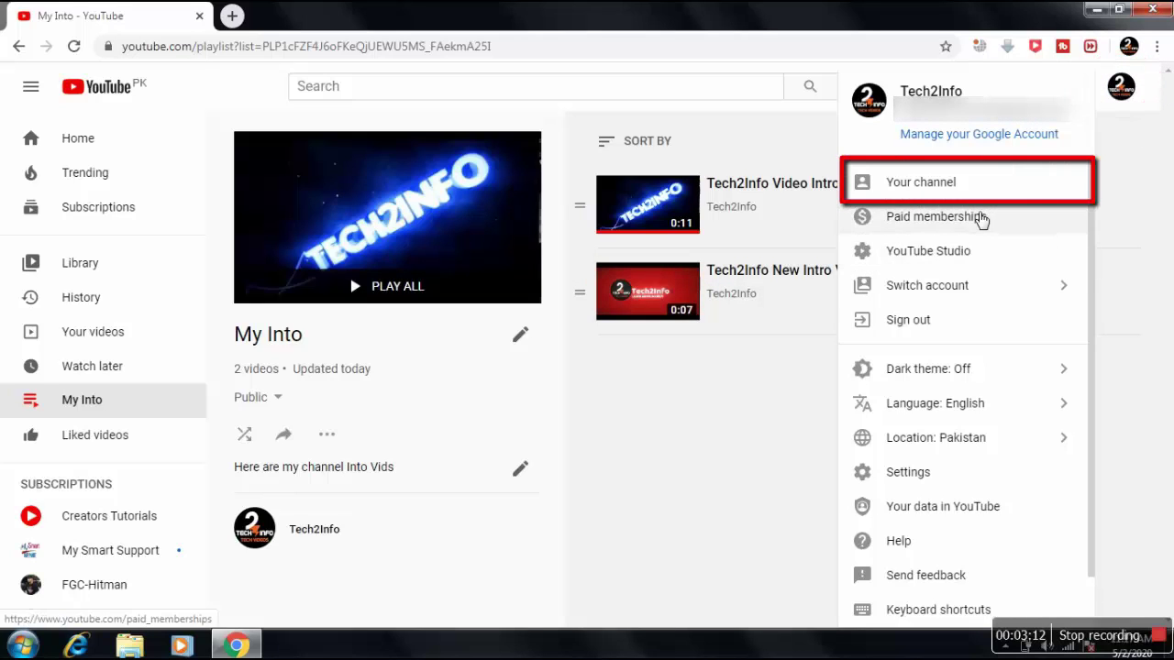
pyautogui.click(984, 193)
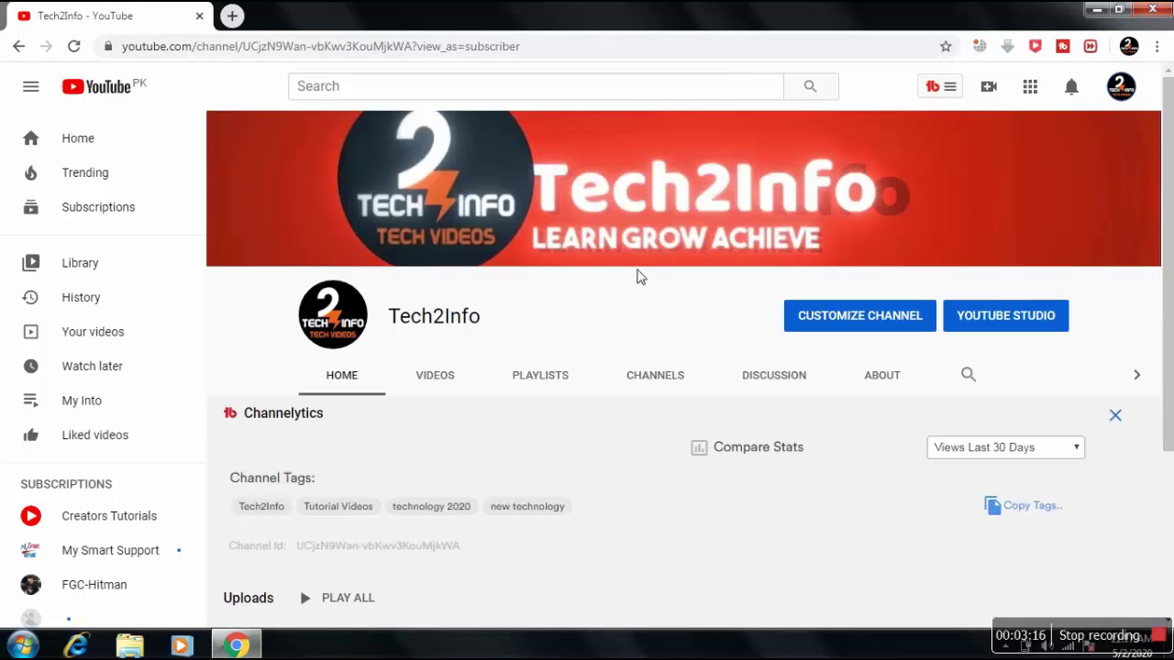
pyautogui.click(550, 392)
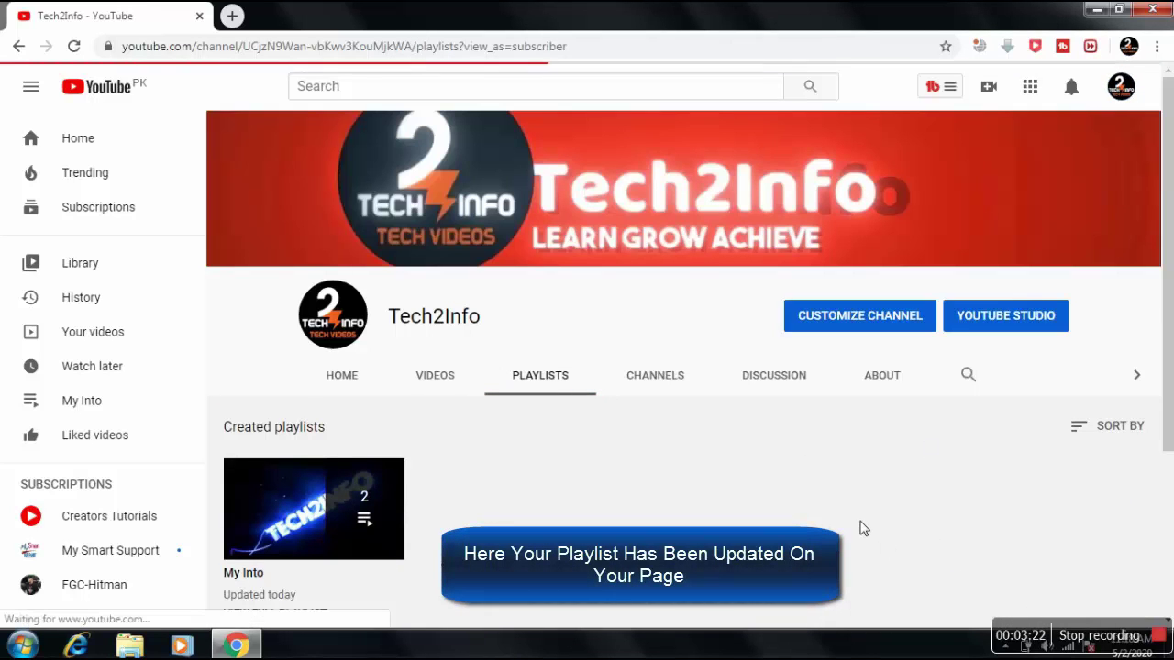
pyautogui.scroll(-3, 860, 528)
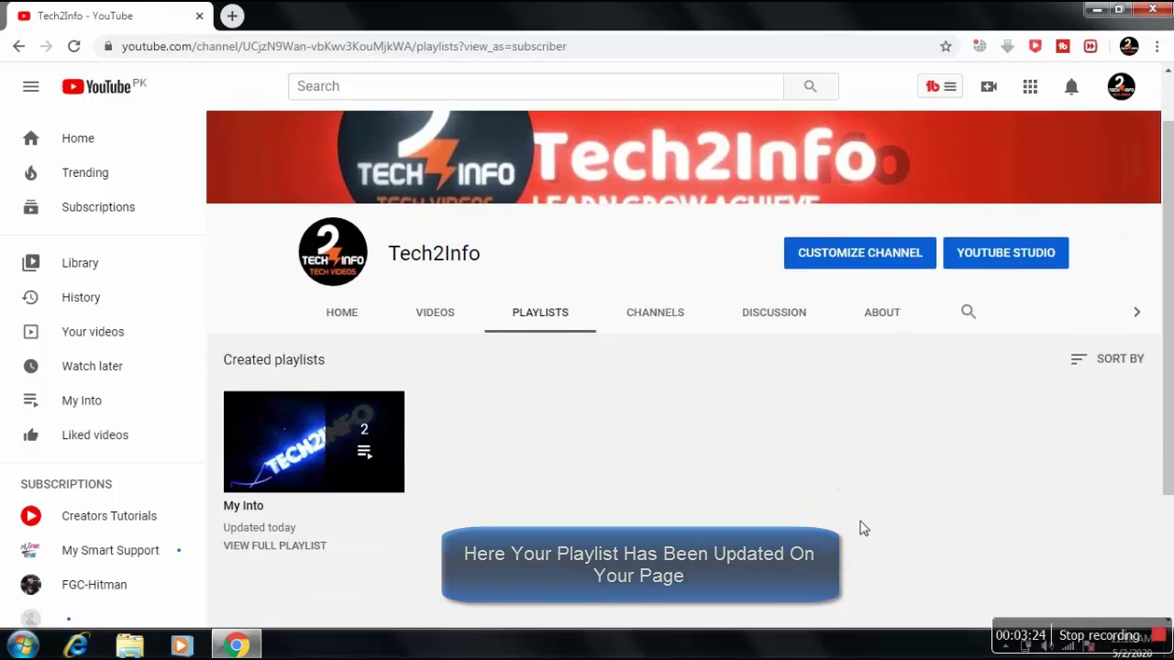